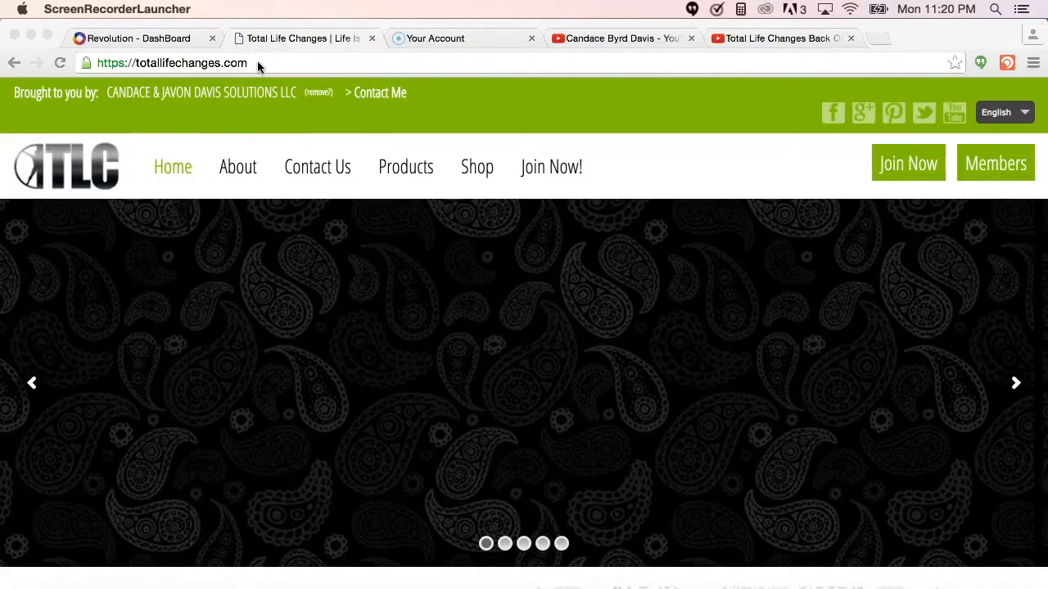
# Use Join Now on the totallifechanges.com home page to reach the public signup page
pyautogui.click(906, 162)
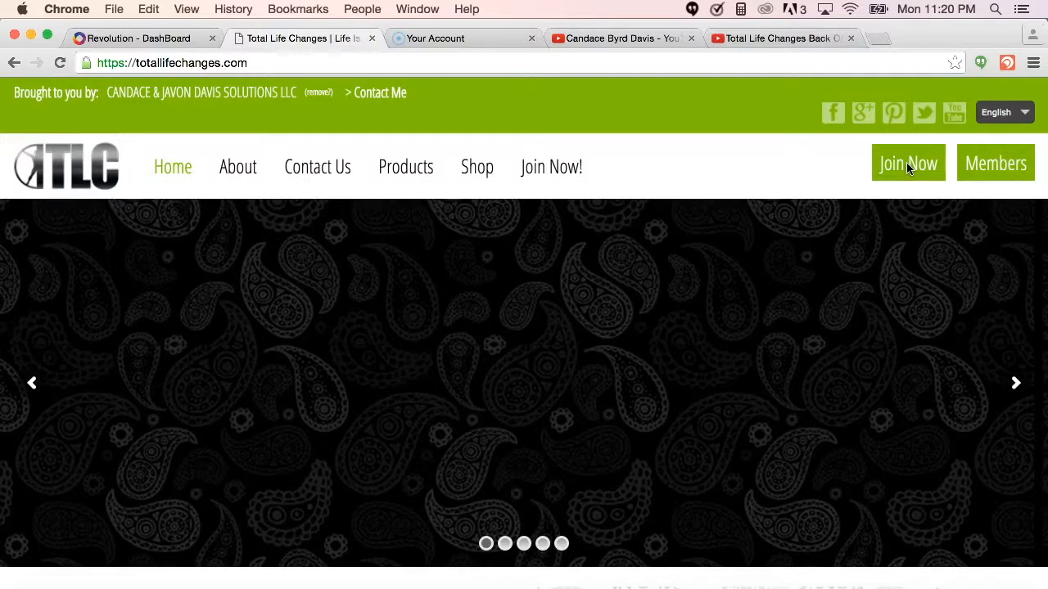
pyautogui.click(906, 163)
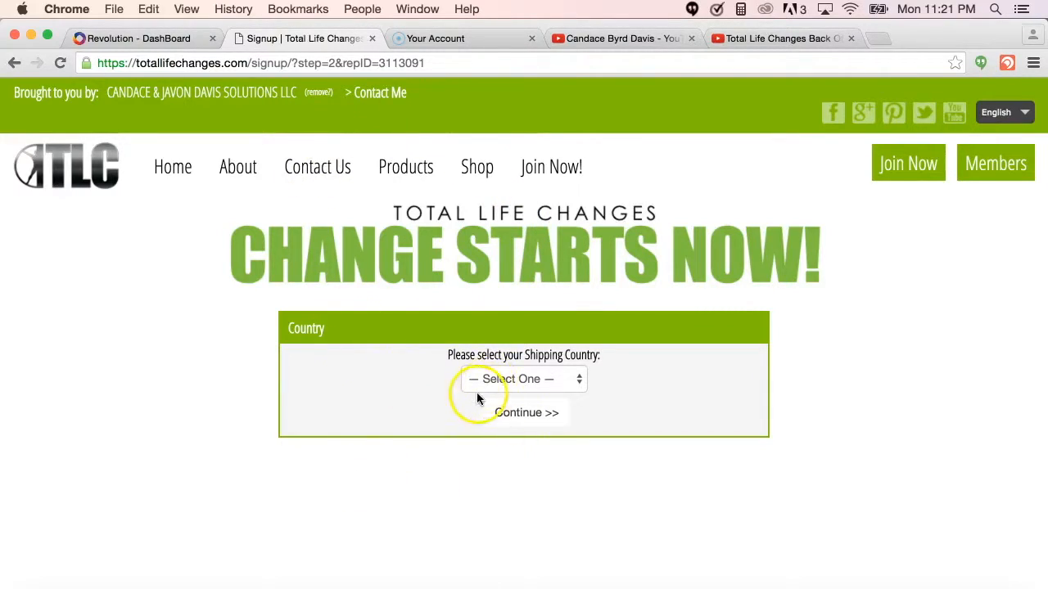
# Choose USA as the shipping country and continue to the affiliate information form
pyautogui.click(517, 378)
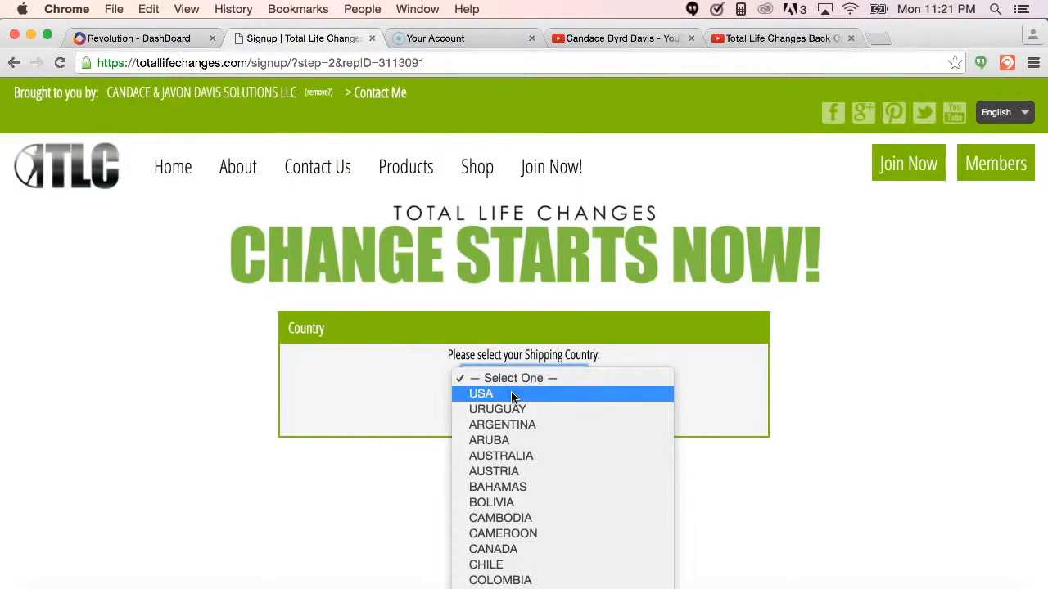
pyautogui.click(508, 393)
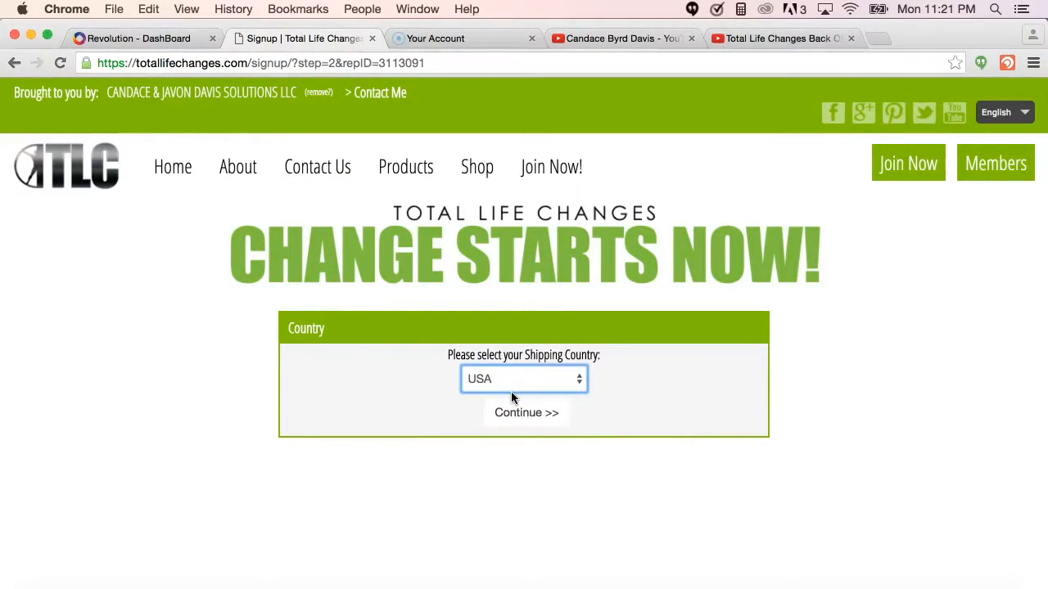
pyautogui.click(517, 415)
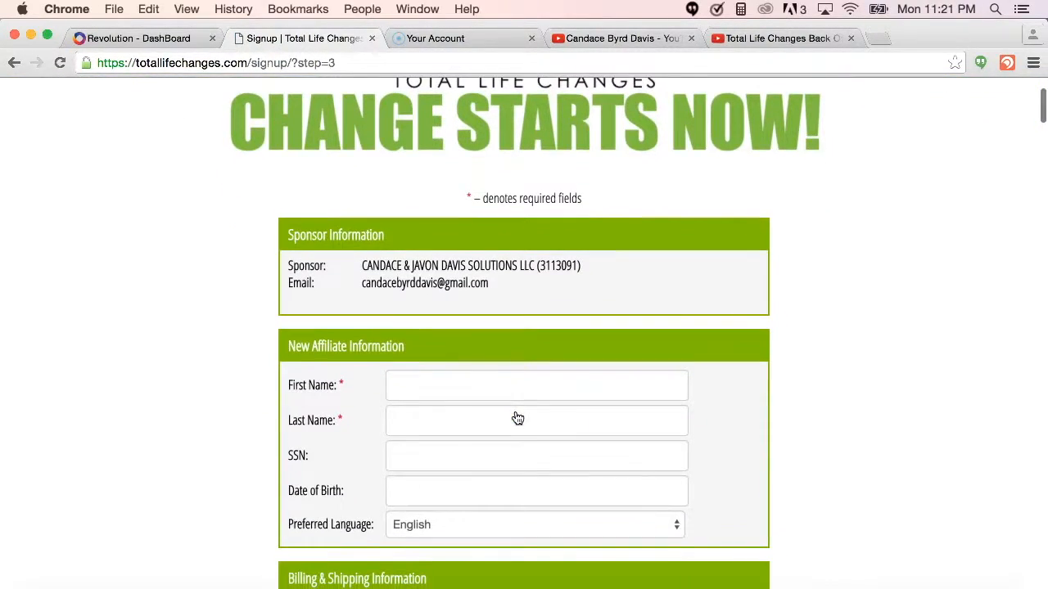
pyautogui.scroll(3, 517, 417)
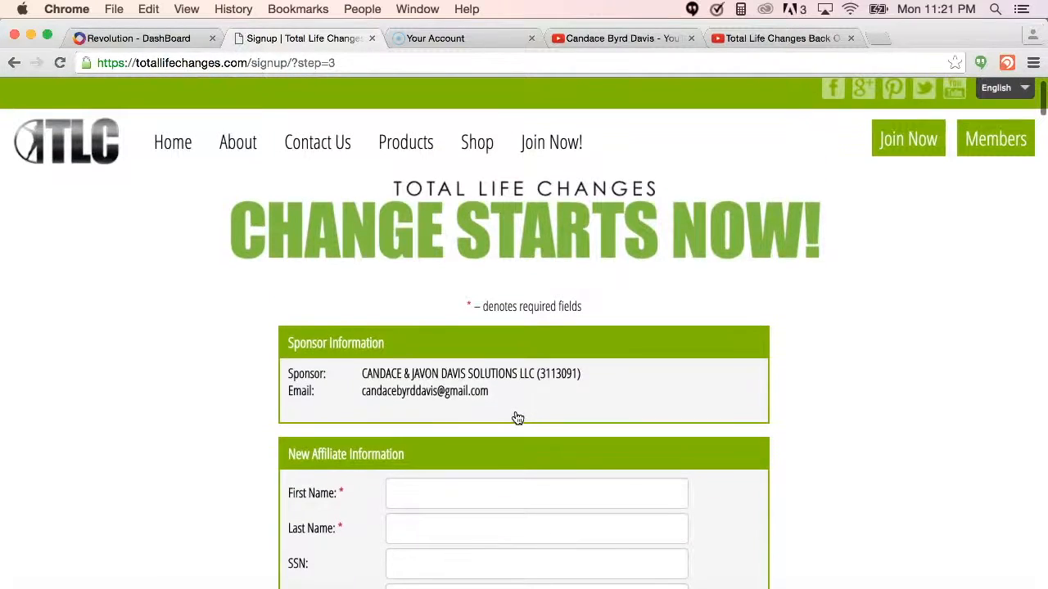
pyautogui.scroll(-6, 518, 417)
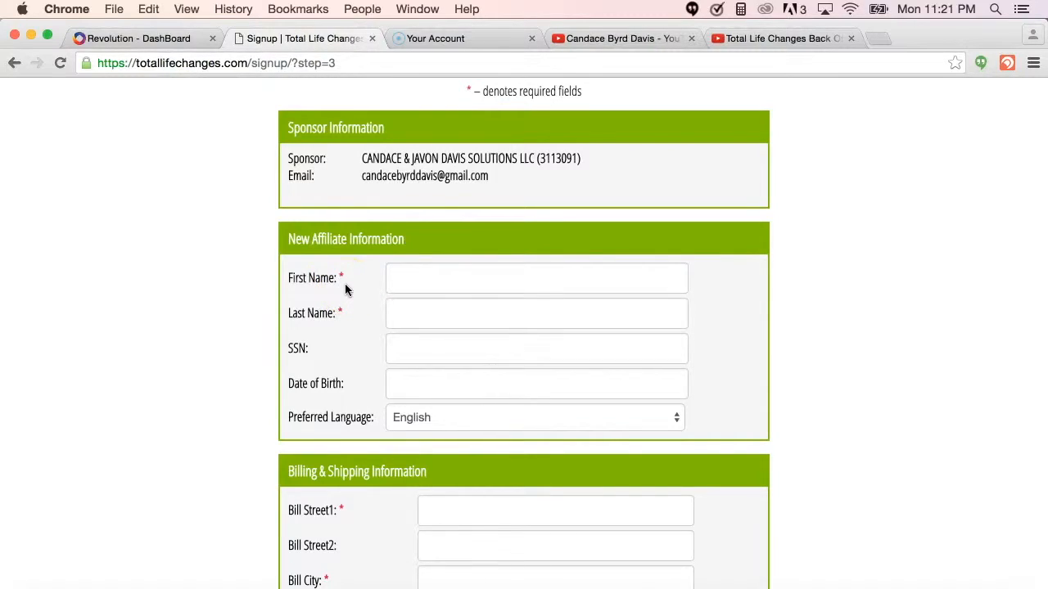
# Scroll through the Sponsor, New Affiliate, Billing & Shipping and Contact Information sections
pyautogui.click(350, 315)
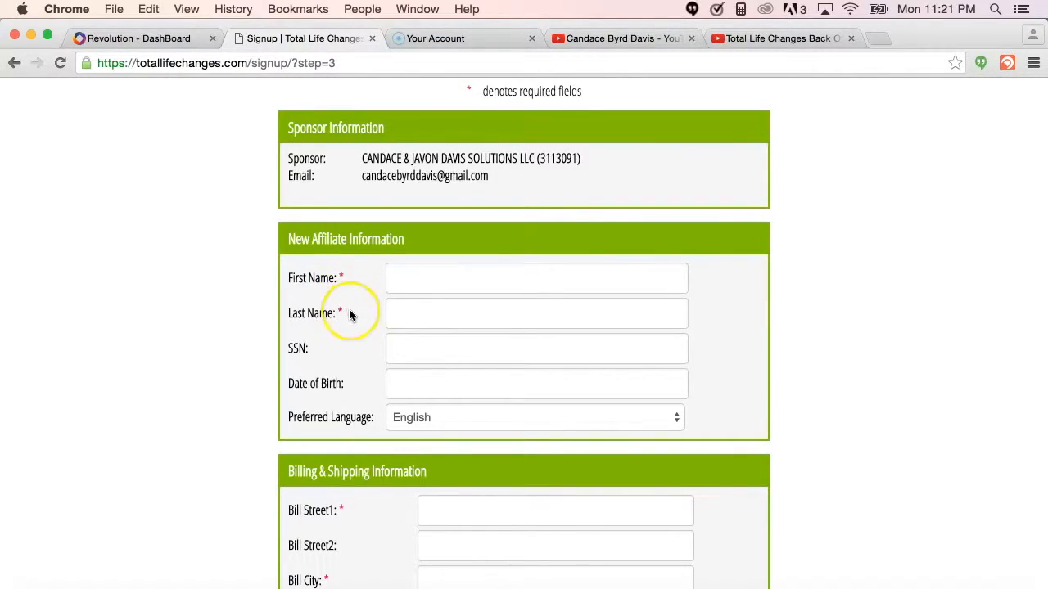
pyautogui.scroll(-5, 349, 314)
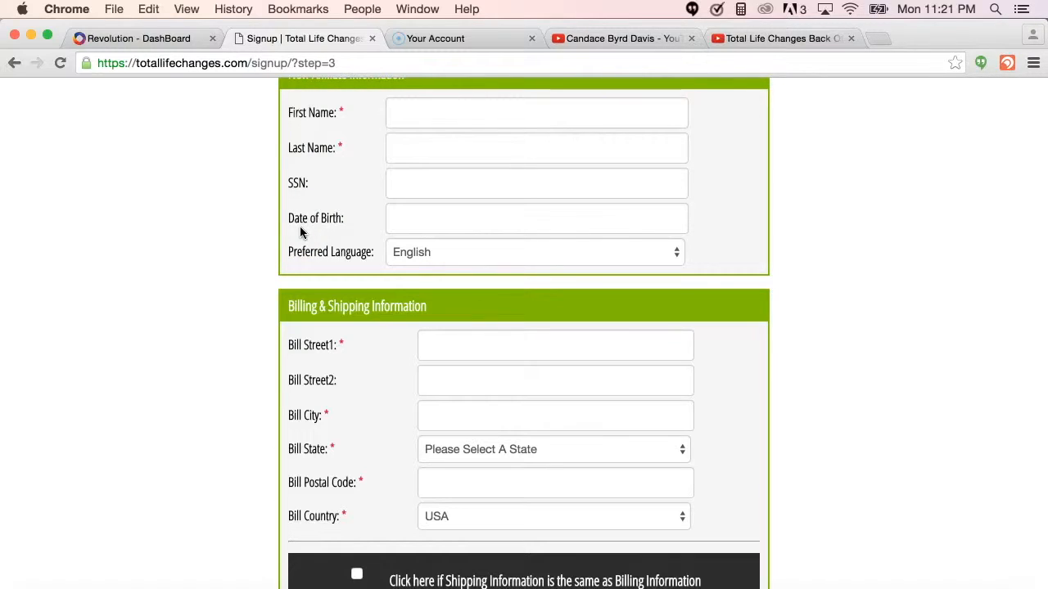
pyautogui.scroll(-5, 299, 232)
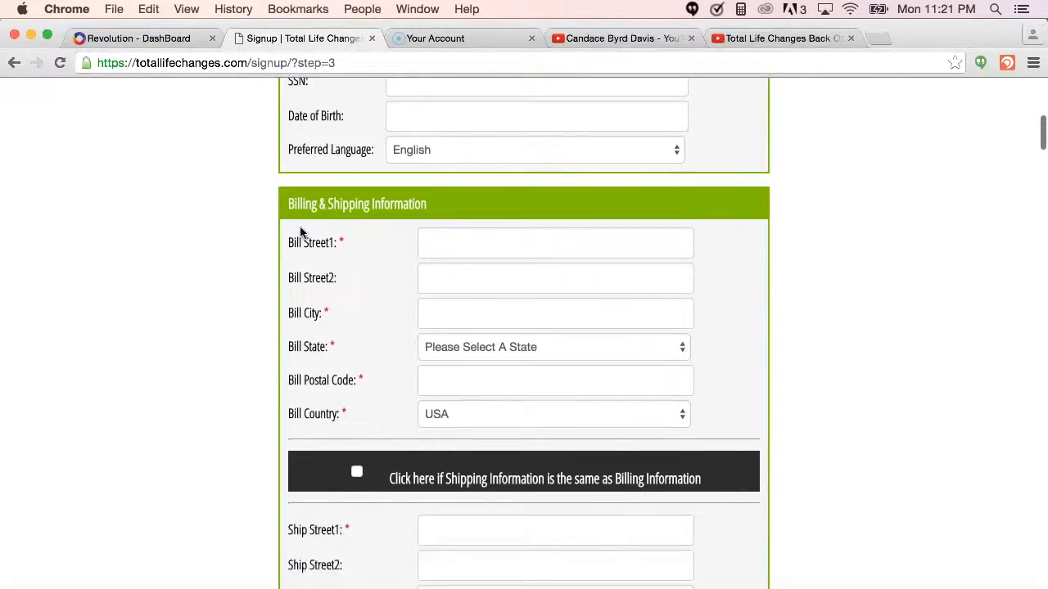
pyautogui.scroll(-3, 299, 232)
pyautogui.scroll(-2, 299, 232)
pyautogui.scroll(-2, 299, 232)
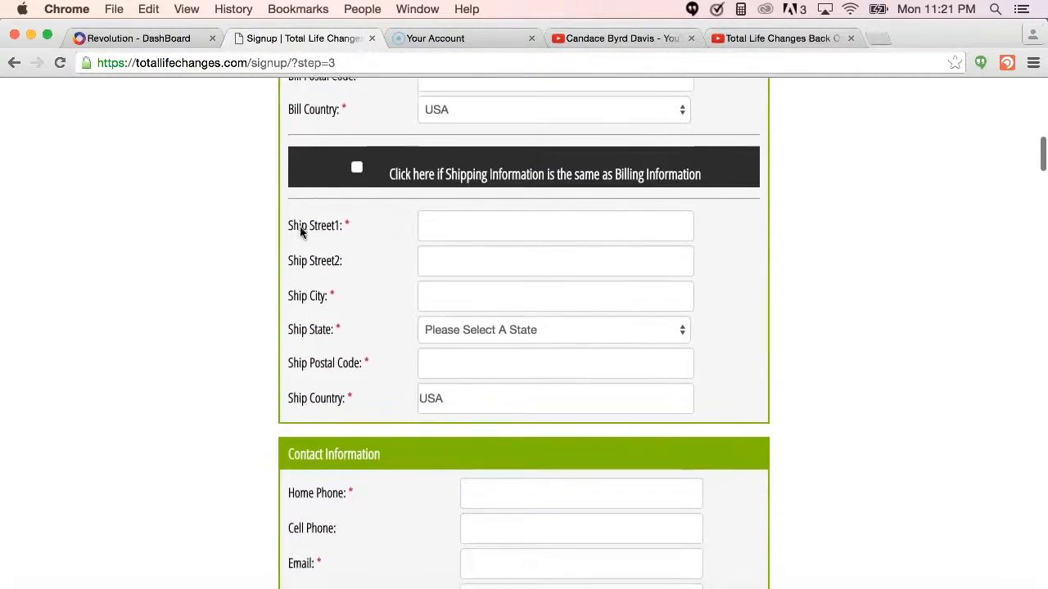
pyautogui.scroll(-3, 299, 232)
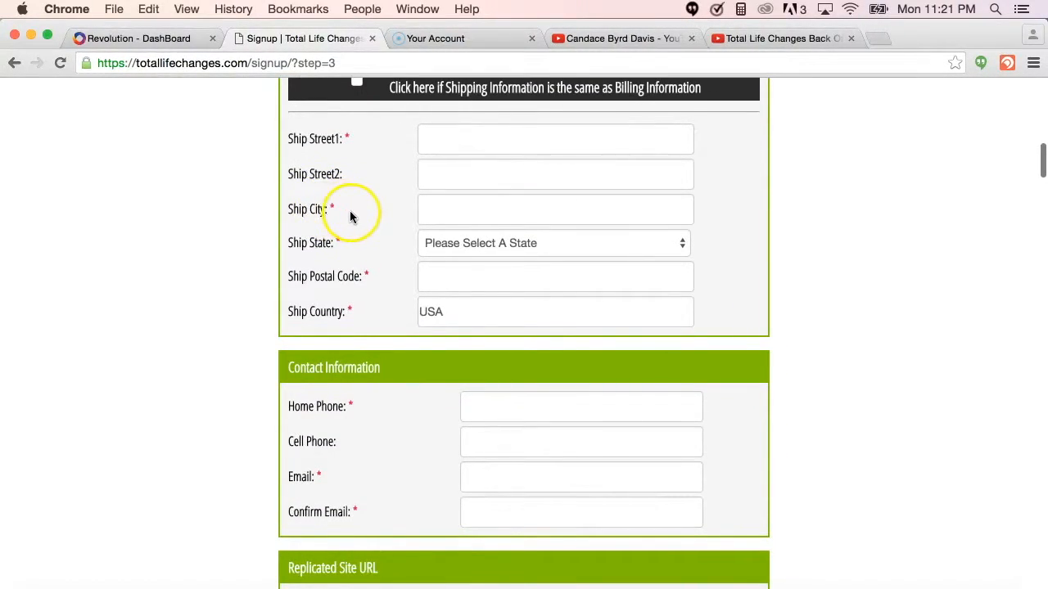
pyautogui.scroll(-3, 341, 212)
pyautogui.scroll(-3, 340, 213)
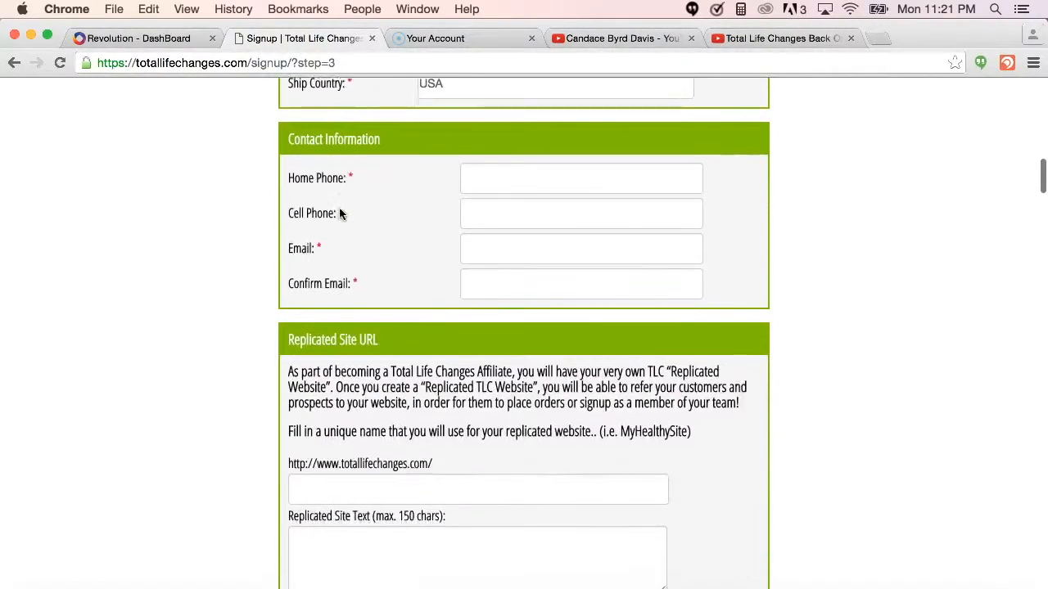
pyautogui.scroll(-3, 340, 213)
pyautogui.scroll(-3, 340, 213)
pyautogui.click(302, 278)
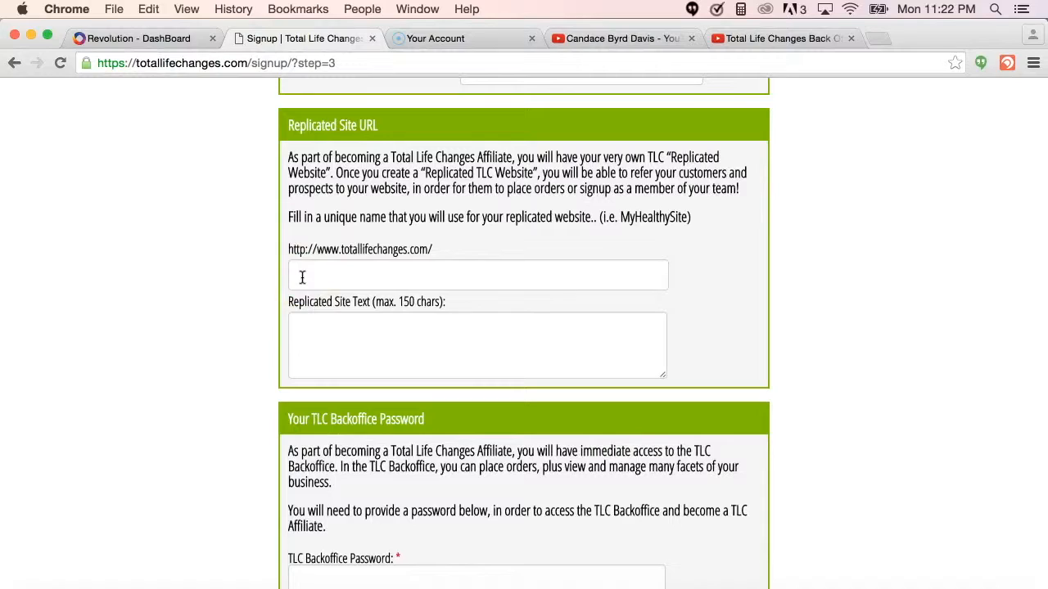
# Enter SUCCESSWITHCANDACE as the Replicated Site URL name
pyautogui.click(302, 277)
pyautogui.click(311, 249)
pyautogui.moveTo(360, 249); pyautogui.dragTo(423, 254)
pyautogui.click(372, 280)
pyautogui.write('SUCC')
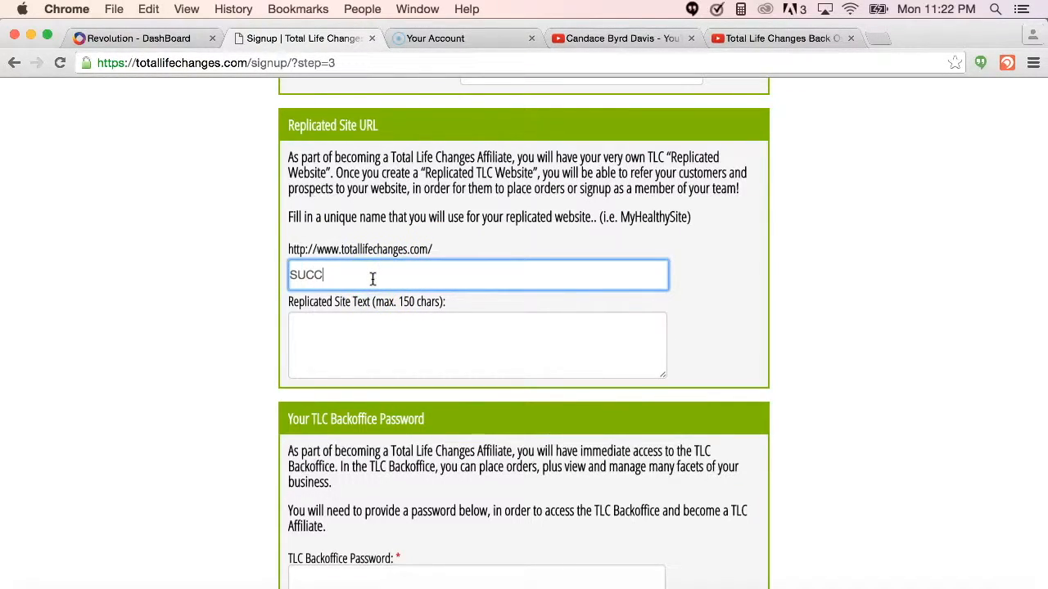
pyautogui.write('ESSWITHCAND')
pyautogui.write('ACE')
pyautogui.scroll(-5, 373, 279)
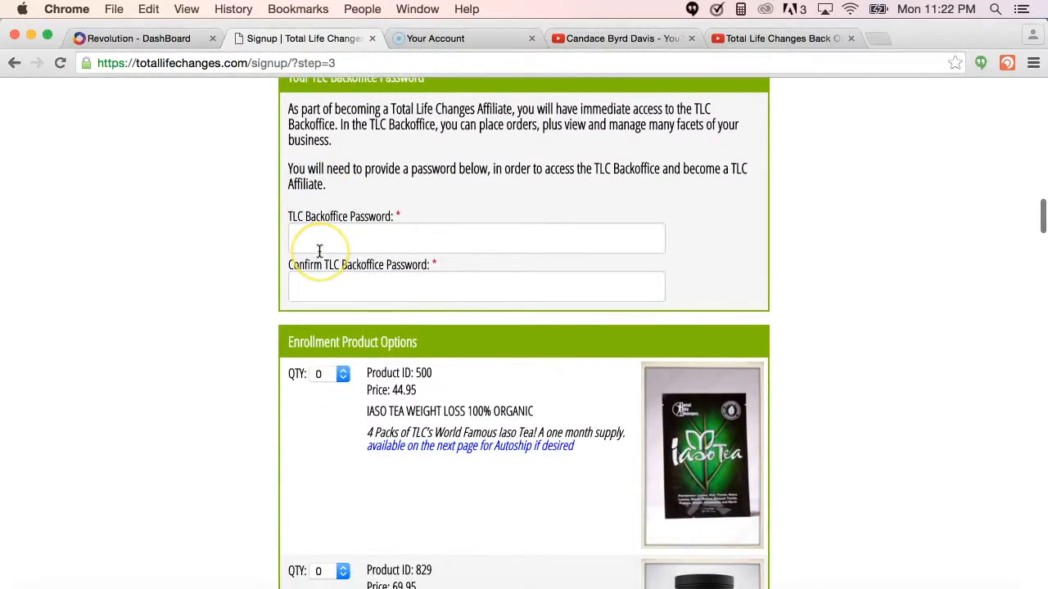
pyautogui.click(315, 237)
pyautogui.click(321, 288)
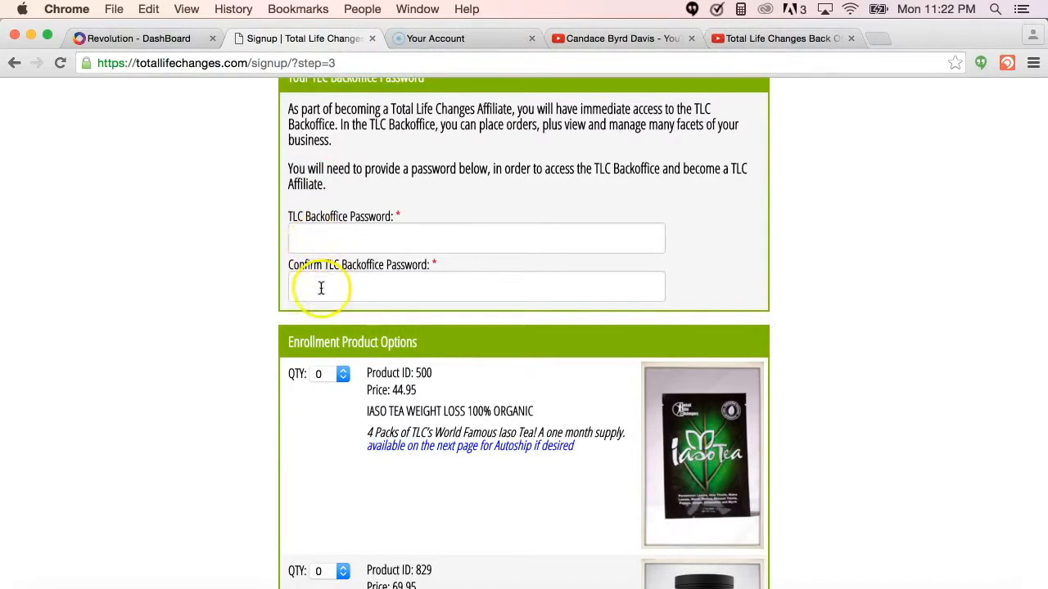
pyautogui.scroll(-3, 321, 288)
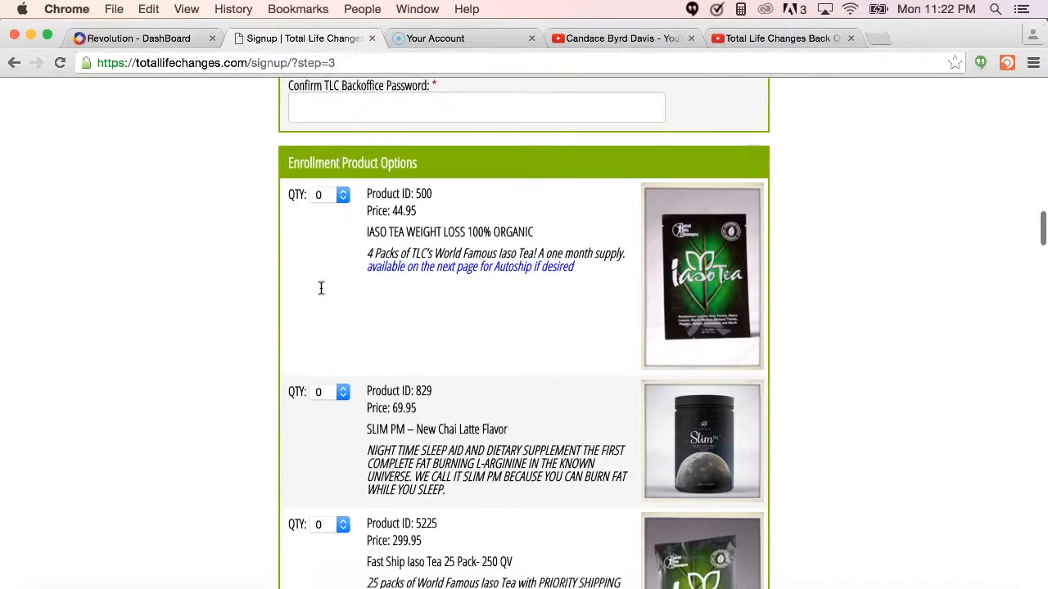
pyautogui.scroll(-3, 332, 176)
pyautogui.scroll(-2, 331, 176)
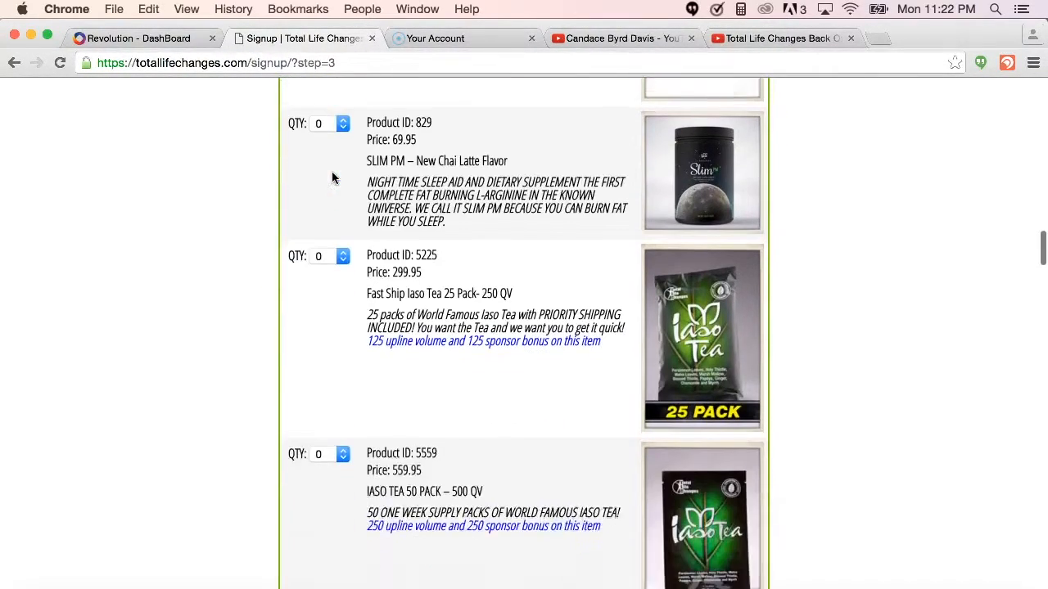
pyautogui.scroll(-1, 332, 176)
pyautogui.scroll(-2, 332, 176)
pyautogui.scroll(-2, 332, 176)
pyautogui.scroll(-3, 331, 176)
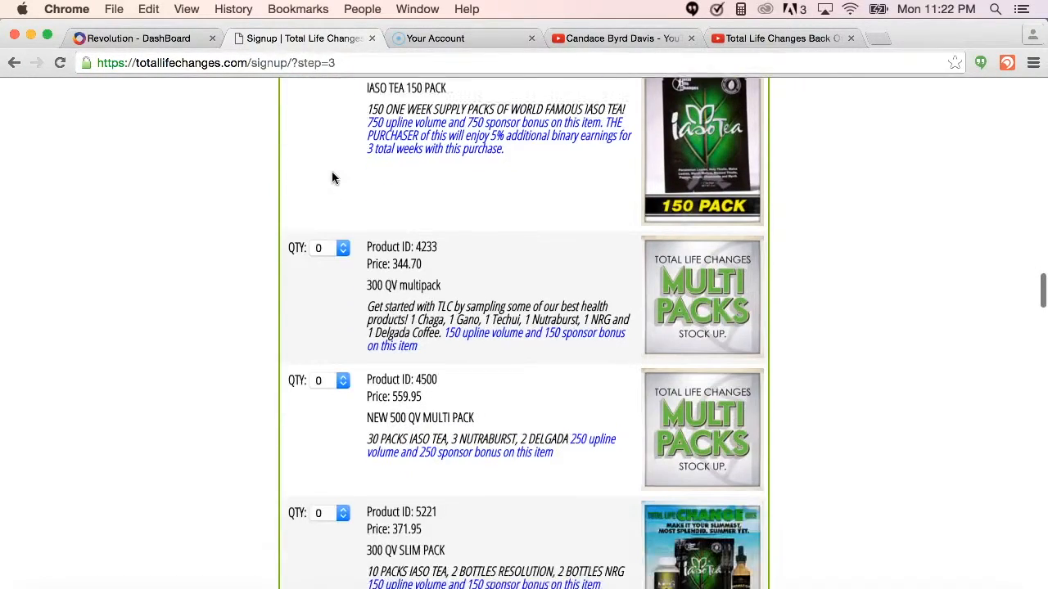
pyautogui.scroll(-1, 332, 176)
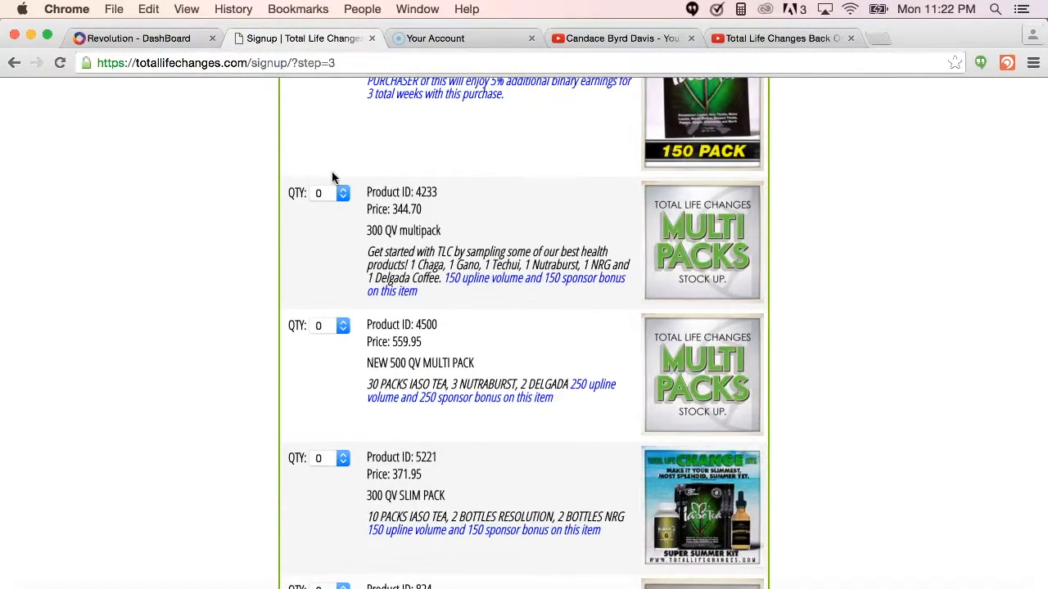
pyautogui.scroll(1, 332, 176)
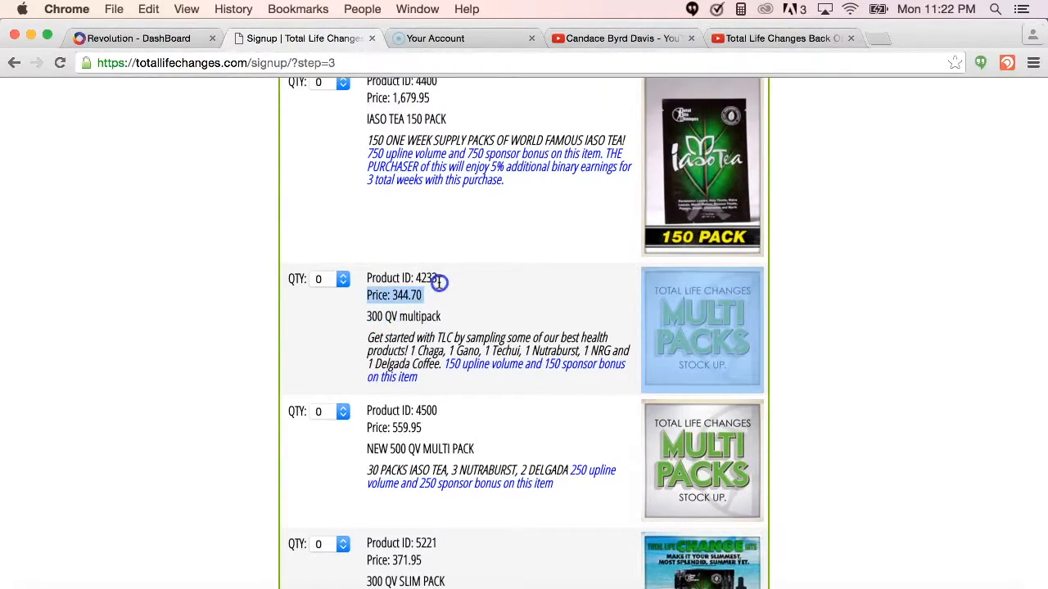
pyautogui.moveTo(367, 316); pyautogui.dragTo(441, 316)
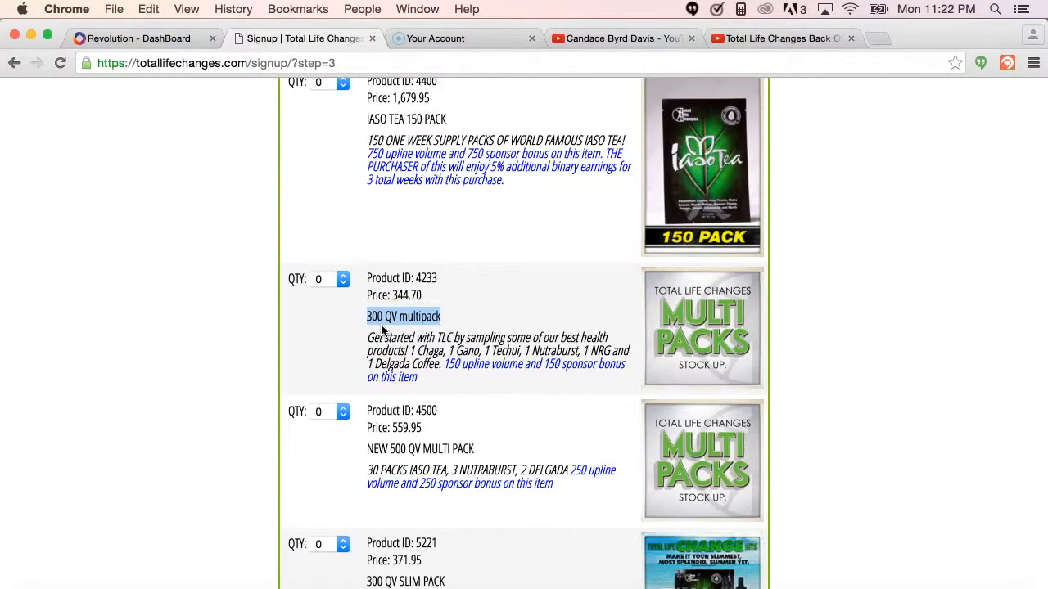
pyautogui.scroll(-3, 381, 329)
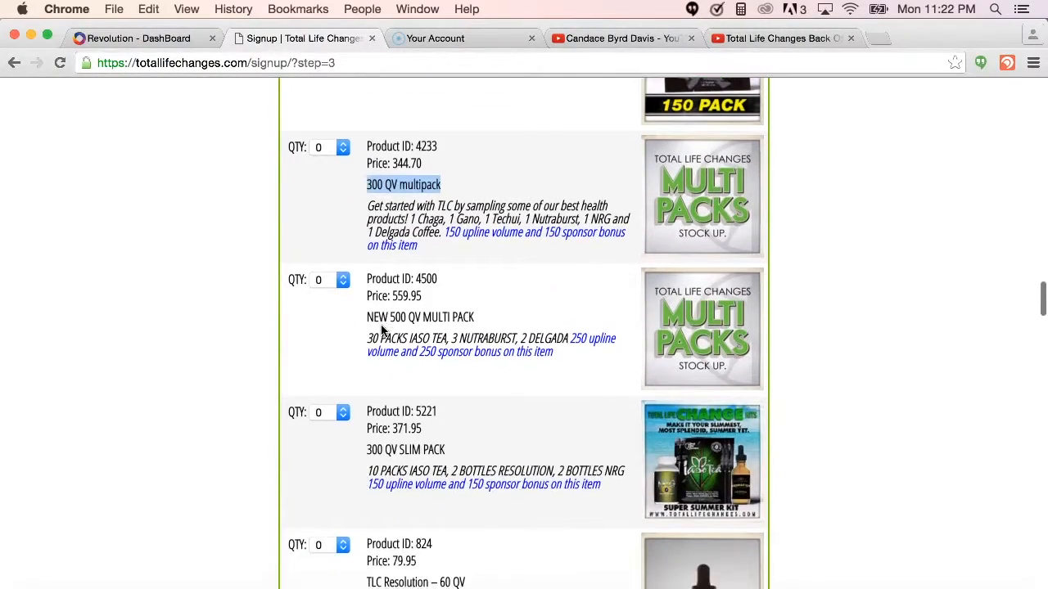
pyautogui.click(373, 322)
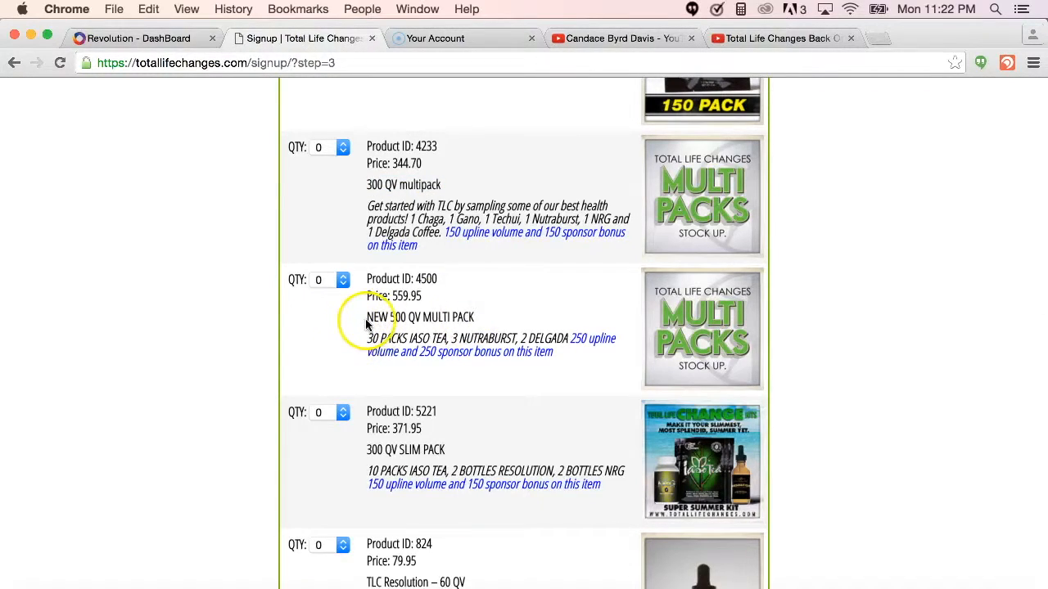
pyautogui.moveTo(367, 317); pyautogui.dragTo(419, 319)
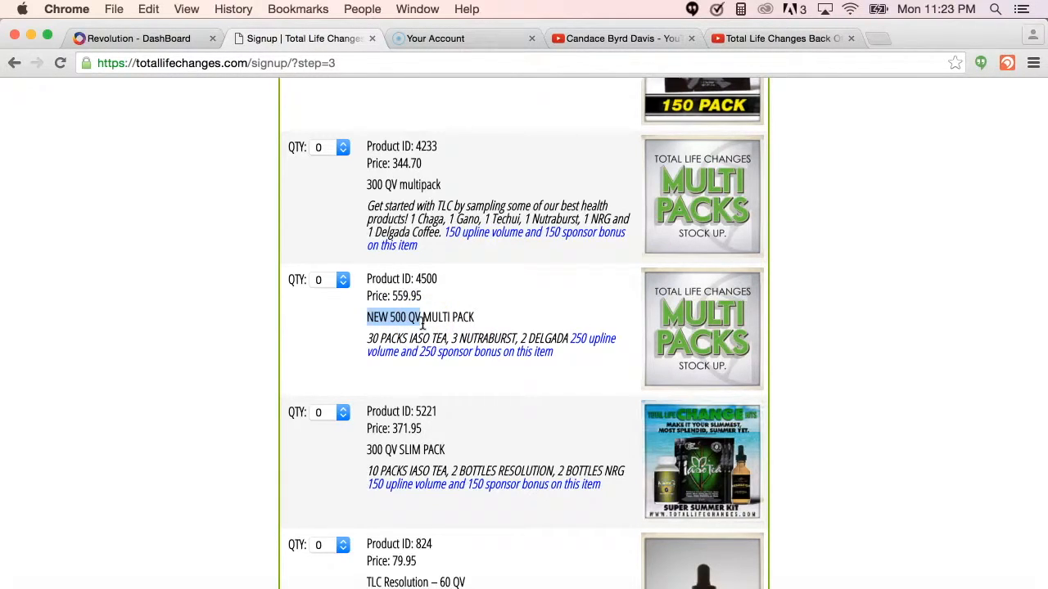
pyautogui.scroll(10, 423, 324)
pyautogui.scroll(10, 423, 323)
pyautogui.scroll(10, 423, 324)
pyautogui.scroll(10, 422, 323)
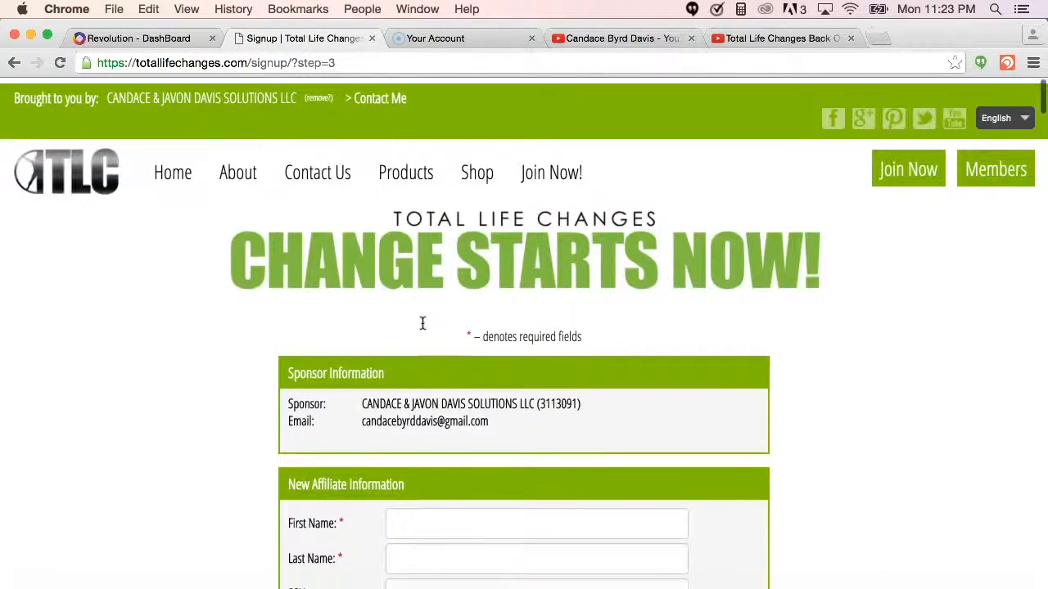
pyautogui.scroll(-3, 422, 324)
pyautogui.scroll(3, 422, 324)
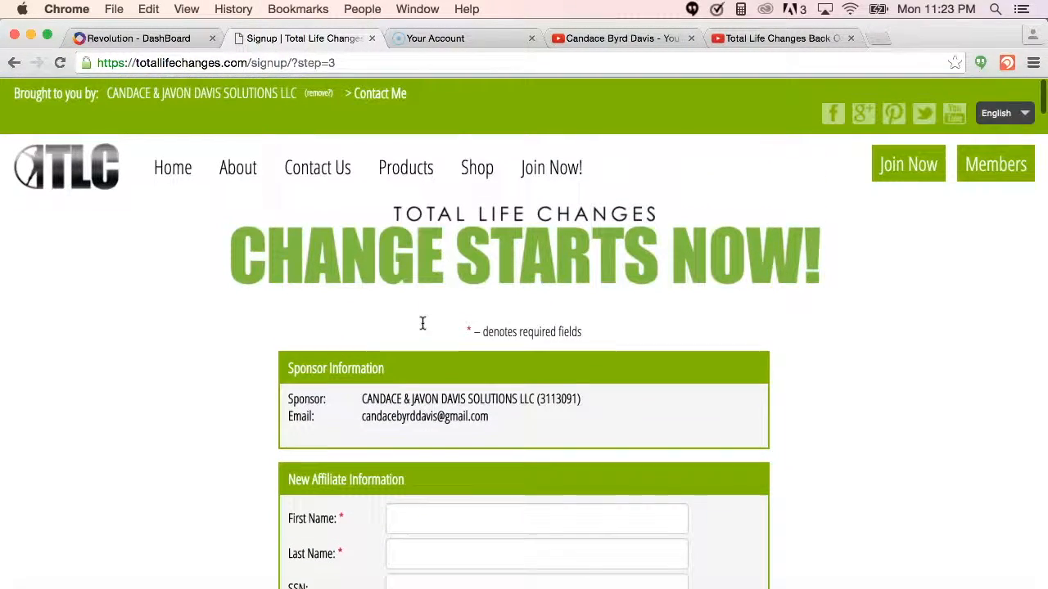
# Switch to the Revolution DashBoard tab, launch Enroll A New Rep and return to Overview
pyautogui.click(167, 39)
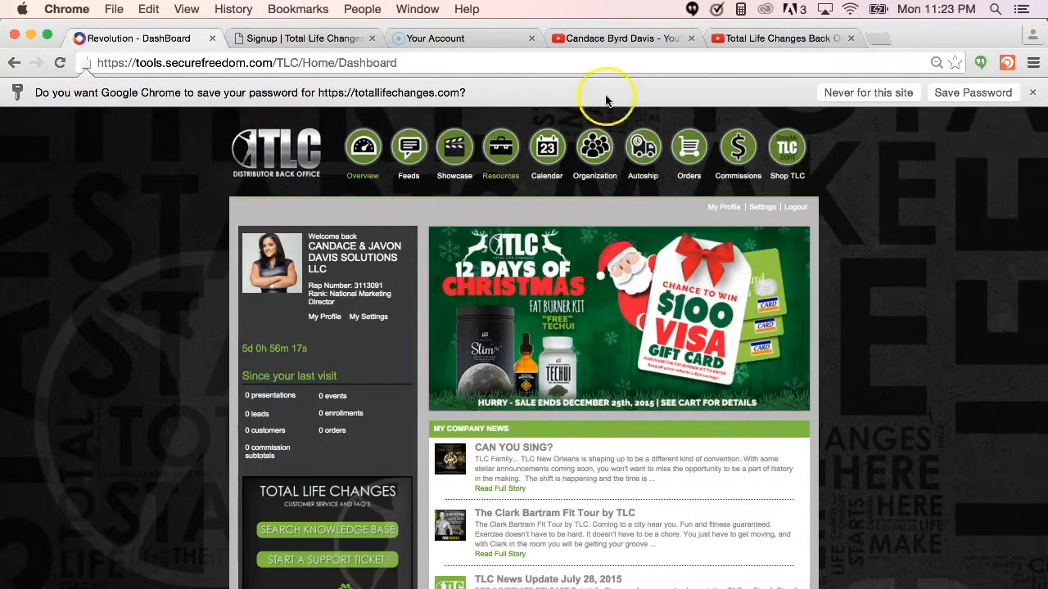
pyautogui.scroll(-10, 542, 405)
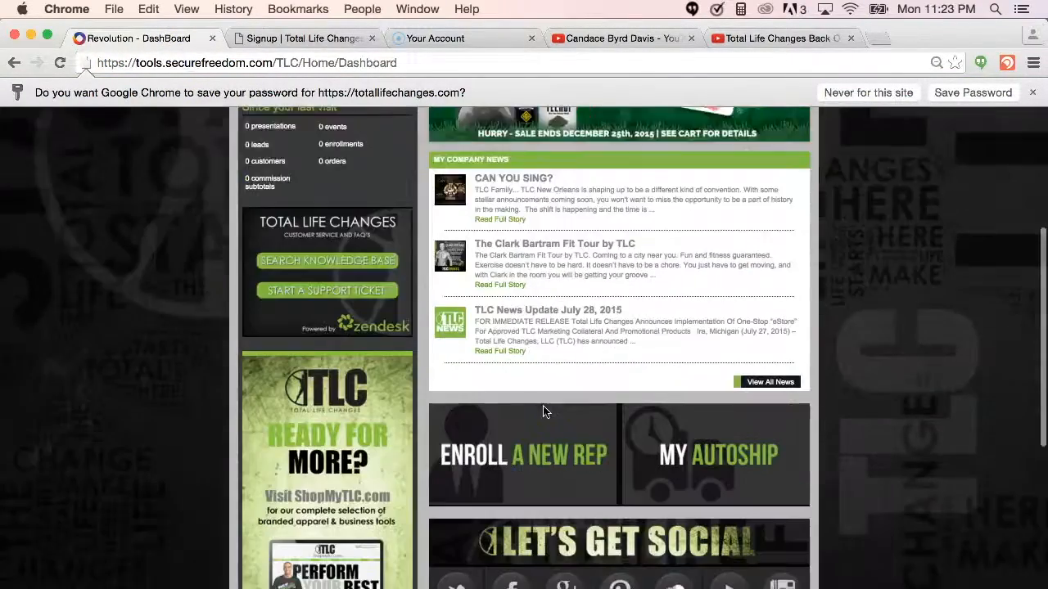
pyautogui.scroll(2, 542, 405)
pyautogui.click(523, 262)
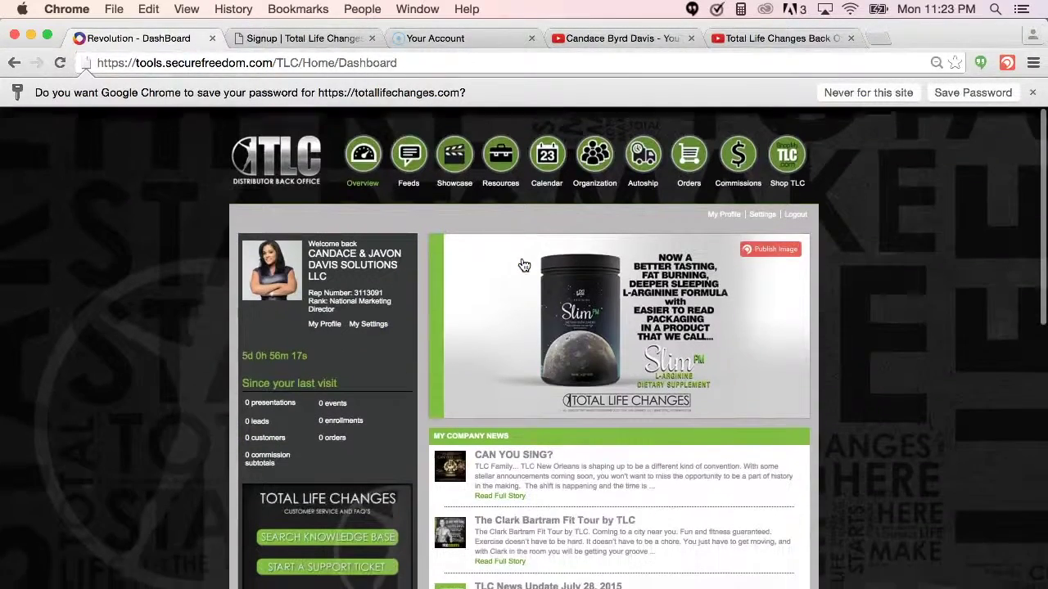
pyautogui.click(362, 156)
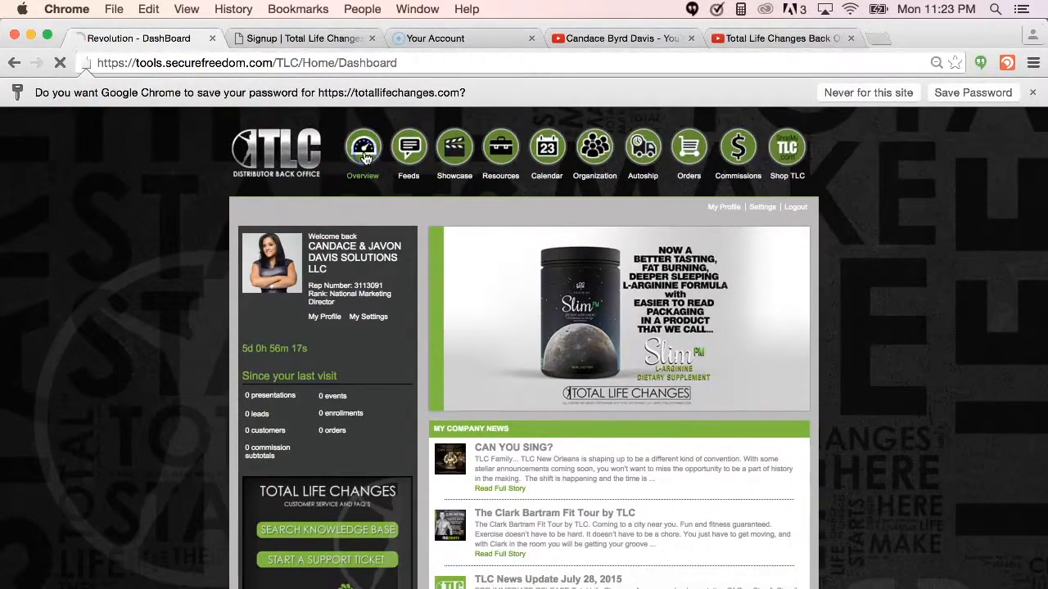
pyautogui.scroll(-10, 491, 393)
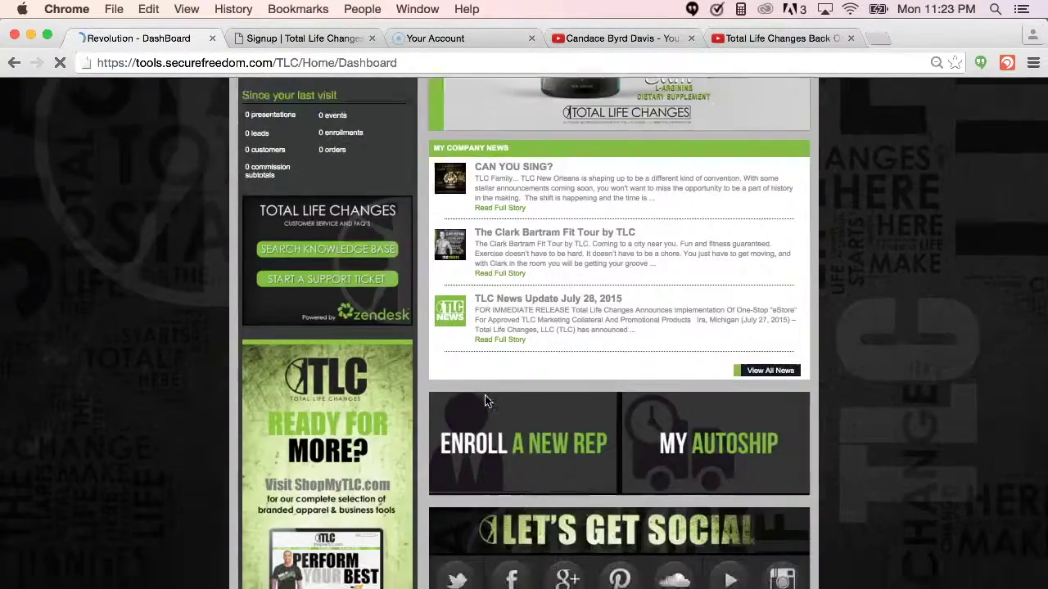
pyautogui.scroll(-10, 485, 400)
# Start Enroll A New Rep with USA as shipping country to reach the rep information form
pyautogui.click(532, 203)
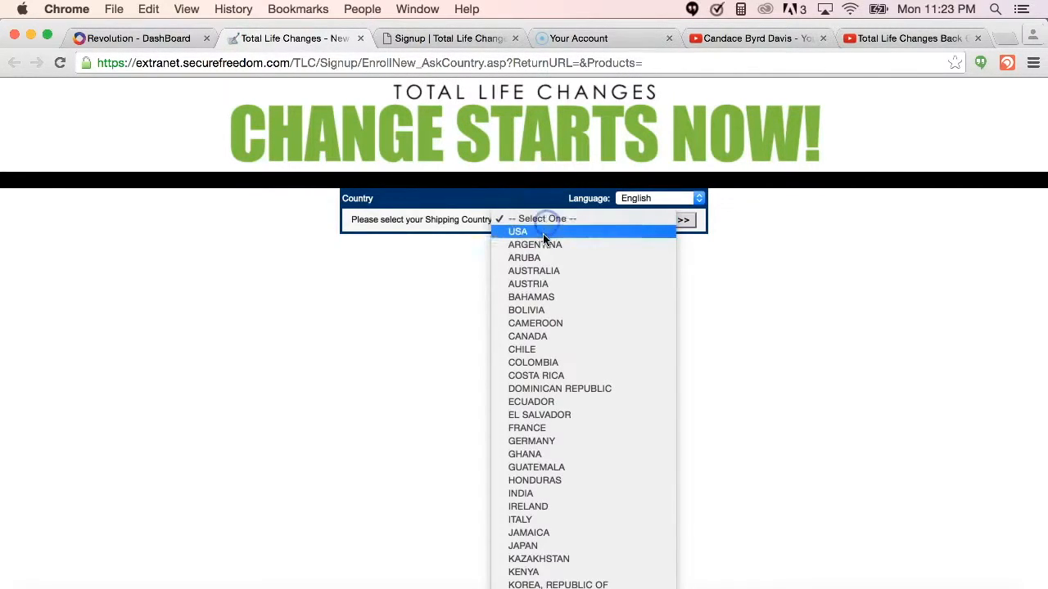
pyautogui.click(544, 236)
pyautogui.click(663, 219)
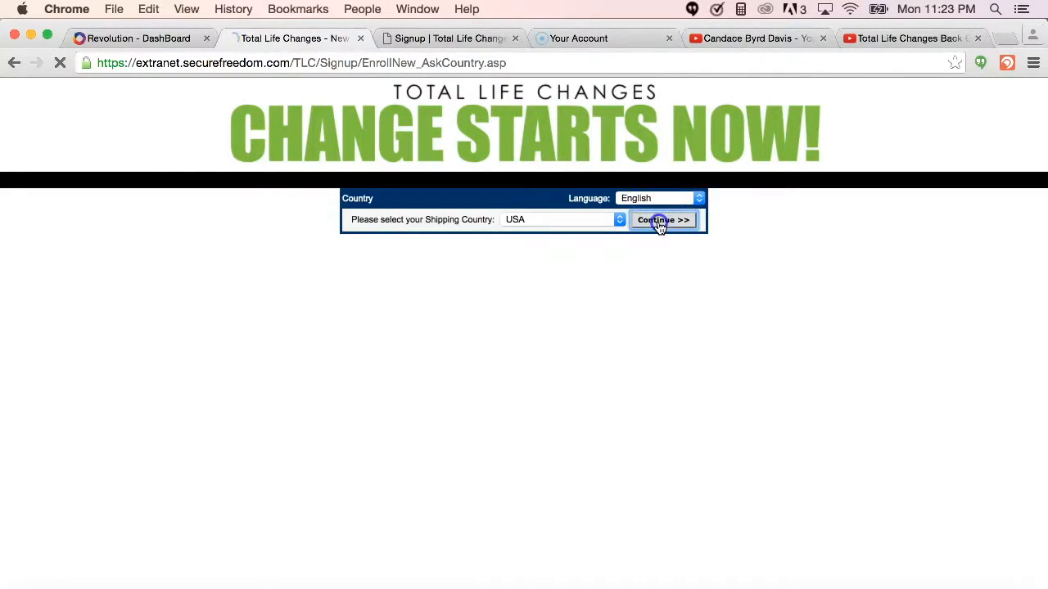
pyautogui.scroll(-3, 660, 228)
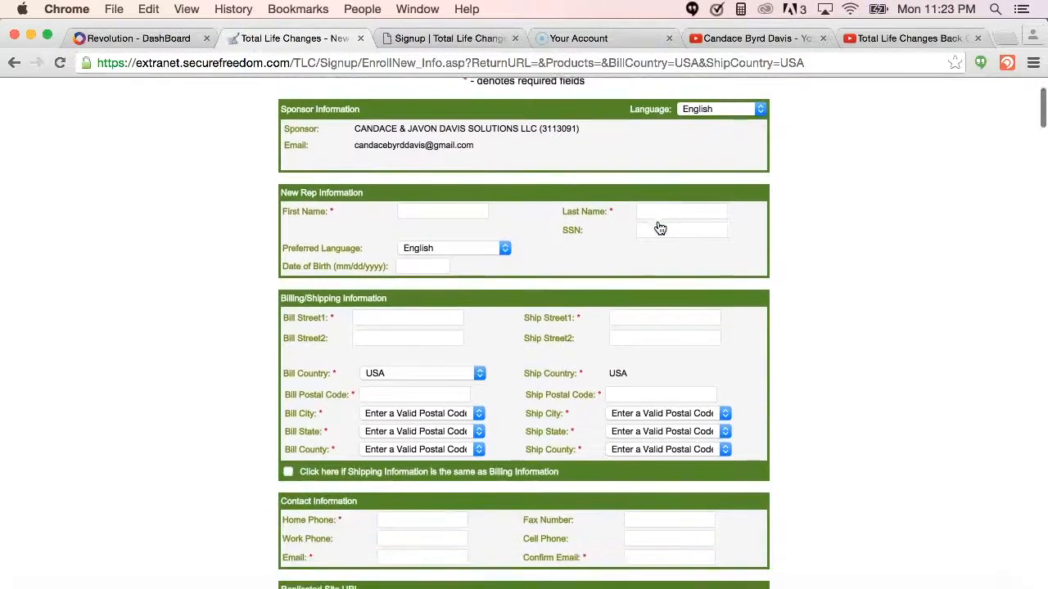
pyautogui.scroll(-1, 661, 229)
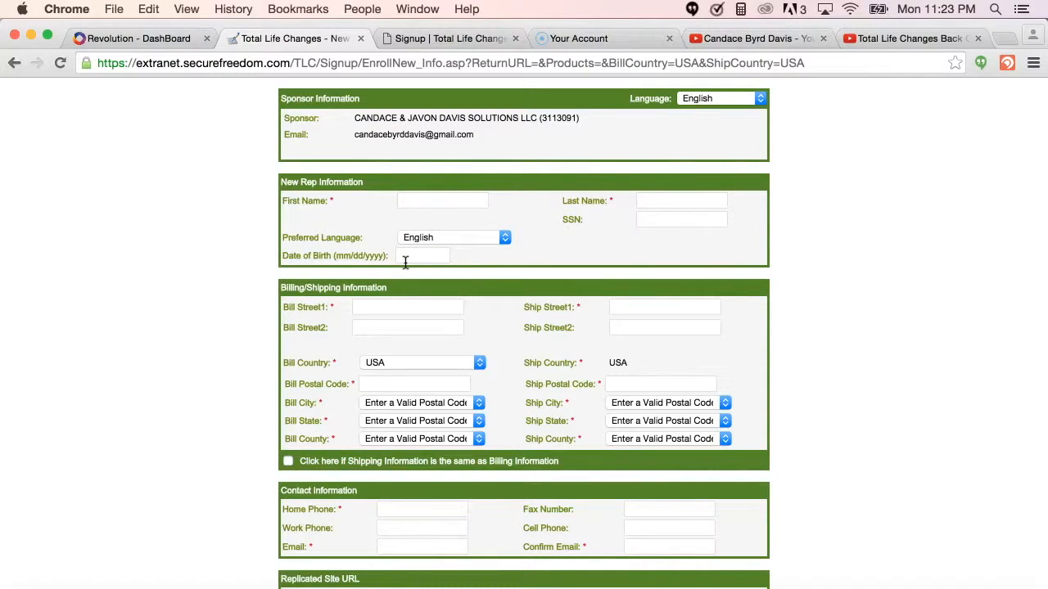
pyautogui.scroll(-5, 404, 262)
pyautogui.scroll(-5, 404, 261)
pyautogui.scroll(-3, 404, 262)
pyautogui.scroll(1, 405, 261)
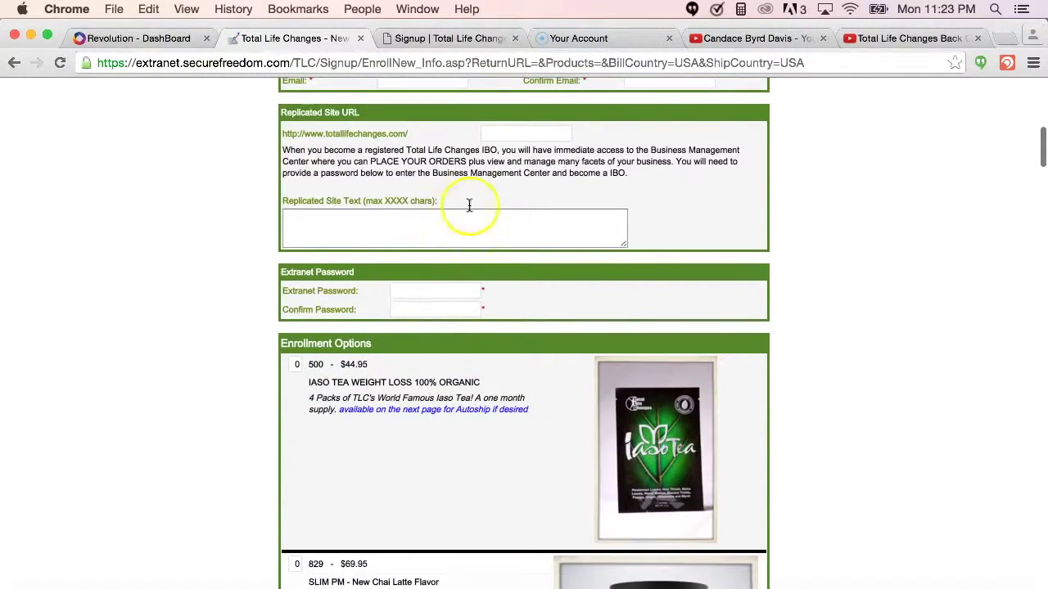
pyautogui.click(487, 133)
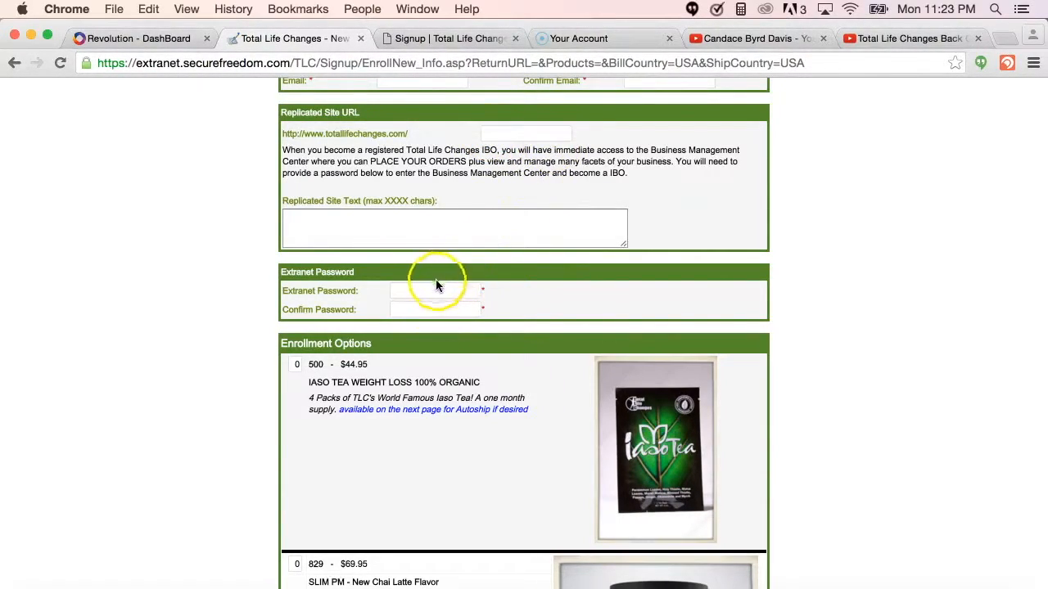
pyautogui.scroll(-10, 435, 325)
pyautogui.scroll(-5, 435, 325)
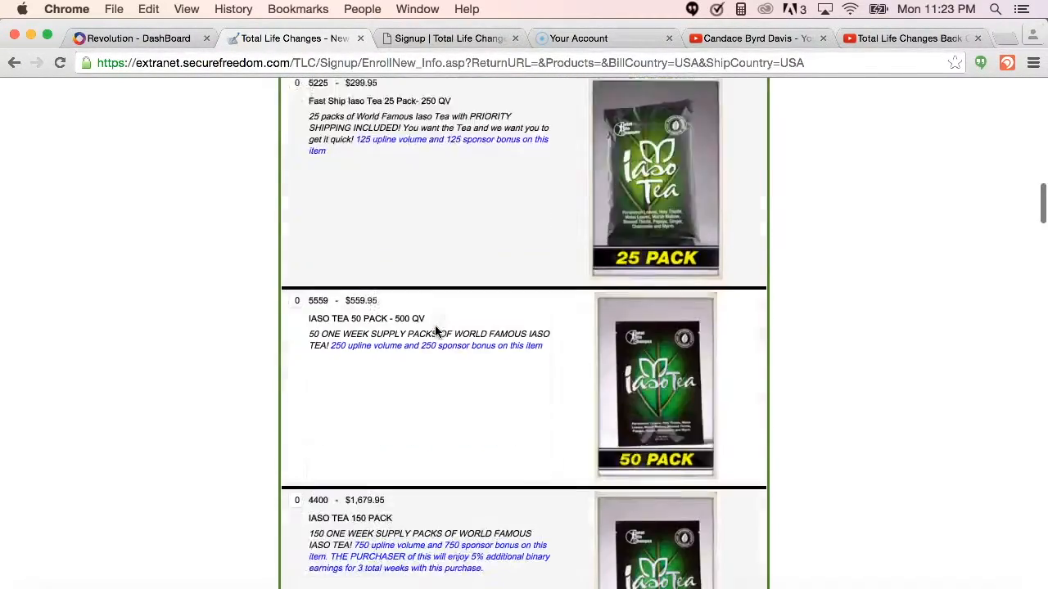
pyautogui.scroll(-5, 435, 325)
pyautogui.scroll(-5, 435, 325)
pyautogui.scroll(-5, 435, 325)
pyautogui.scroll(-5, 435, 325)
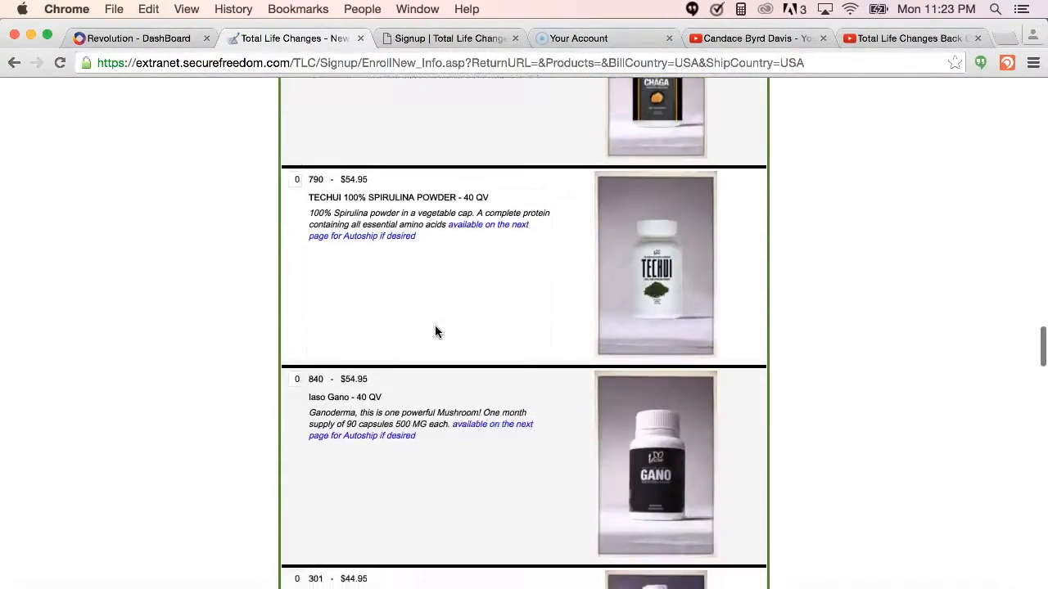
pyautogui.scroll(-5, 435, 324)
pyautogui.scroll(-5, 435, 324)
pyautogui.scroll(-5, 435, 325)
pyautogui.scroll(-5, 434, 325)
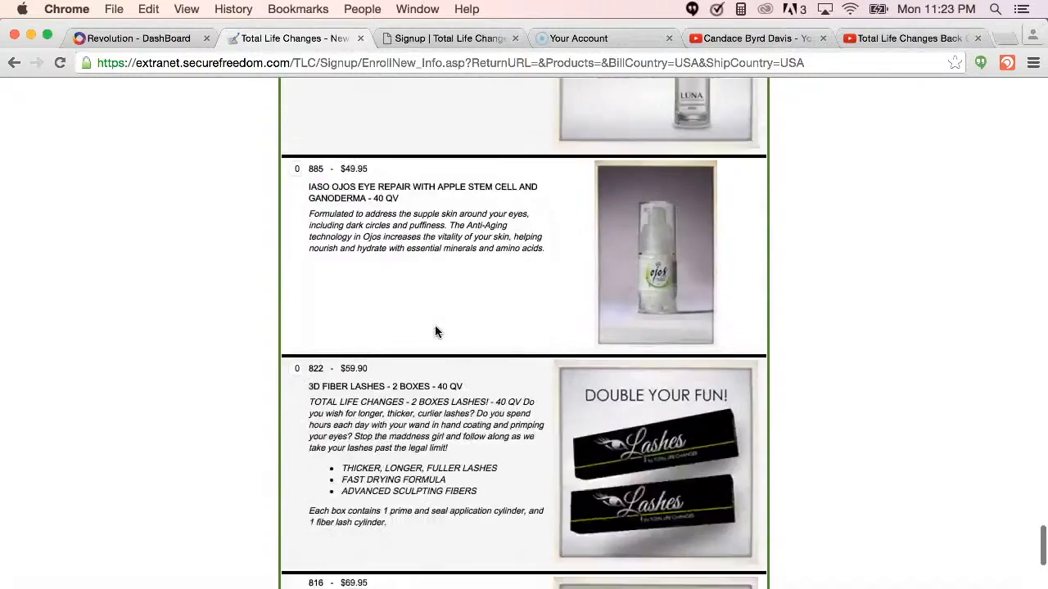
pyautogui.scroll(-10, 434, 324)
pyautogui.scroll(-5, 434, 325)
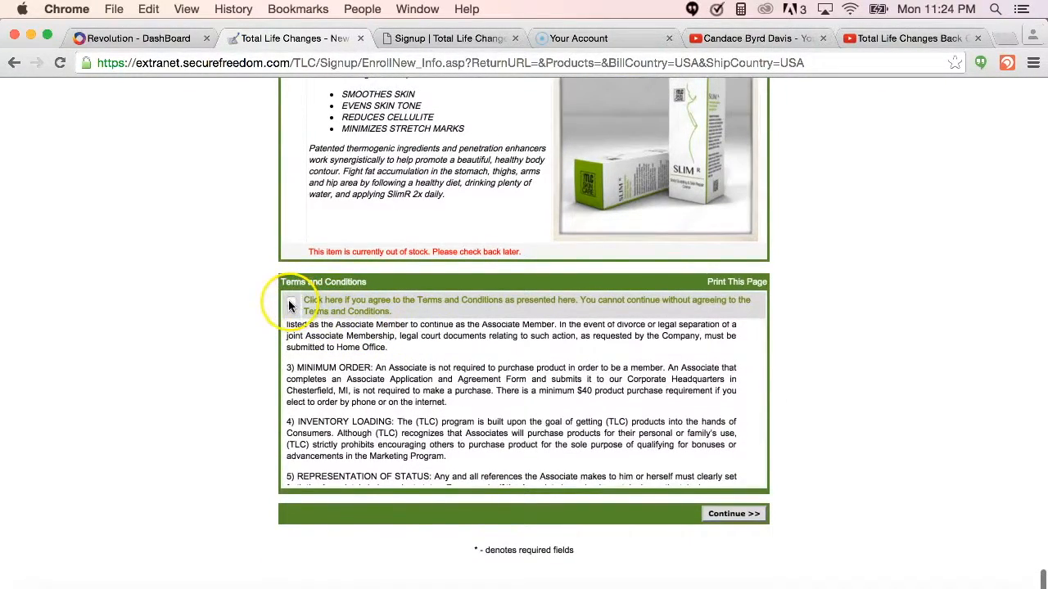